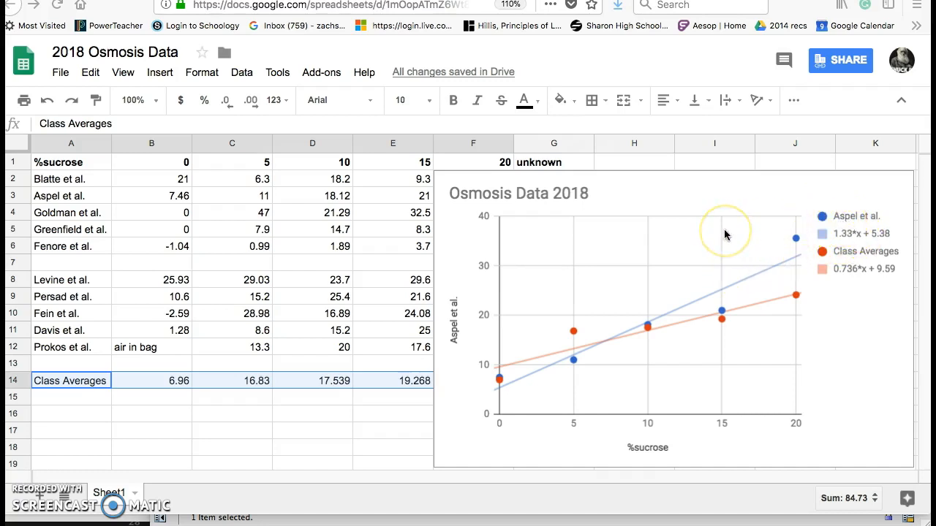
# - Delete the existing Osmosis Data 2018 chart from the sheet
pyautogui.click(677, 204)
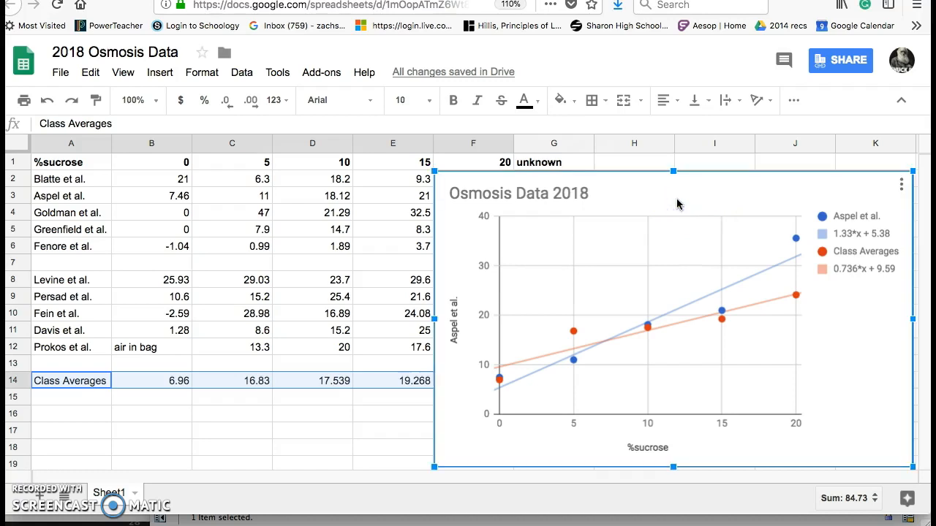
pyautogui.press('Delete')
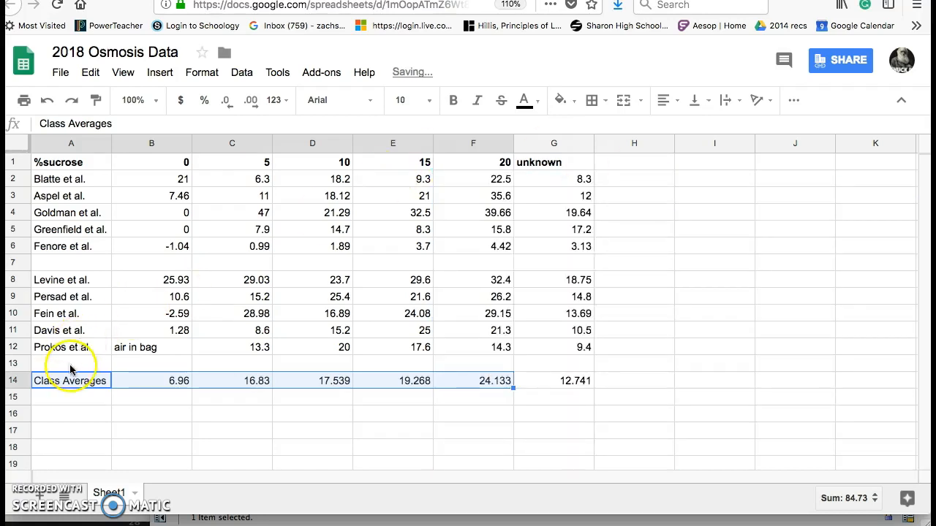
# - Clear the Class Averages values in cells B14 through G14, keeping the row label
pyautogui.click(158, 381)
pyautogui.press('Delete')
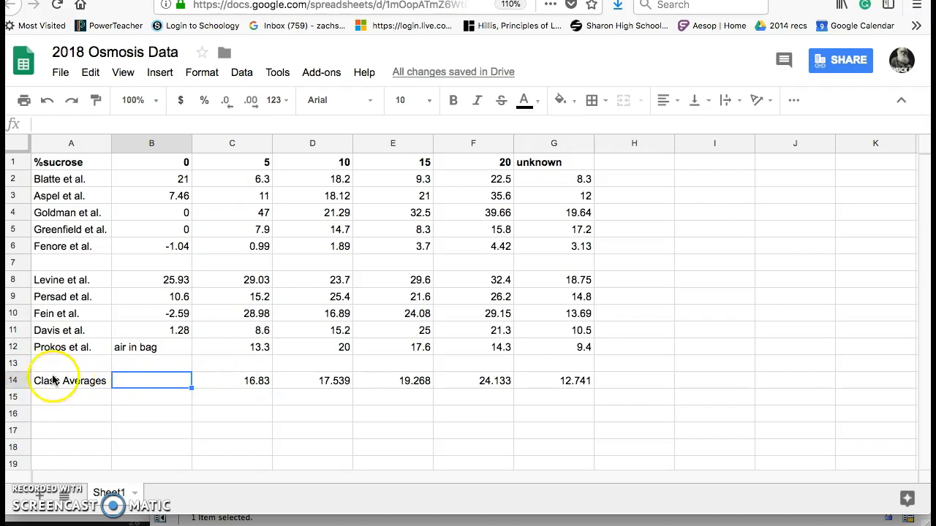
pyautogui.click(247, 382)
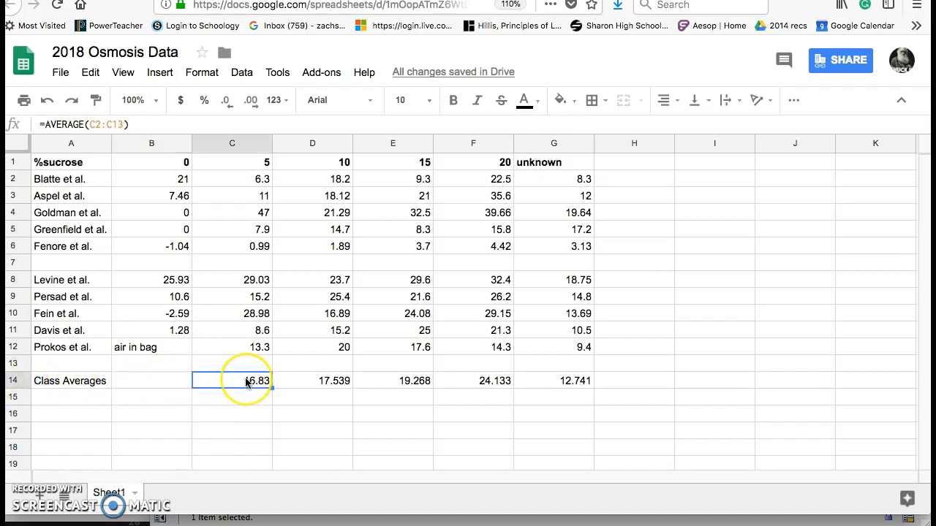
pyautogui.press('Delete')
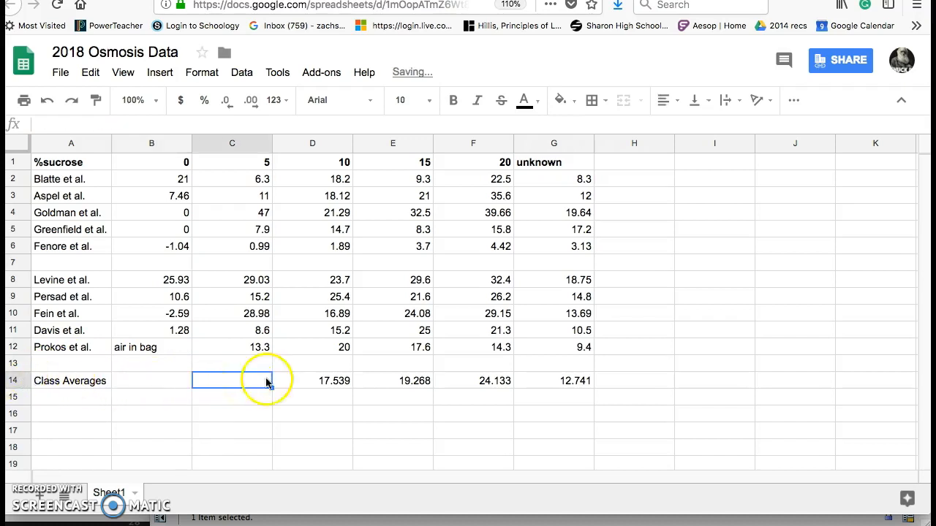
pyautogui.click(331, 380)
pyautogui.press('Delete')
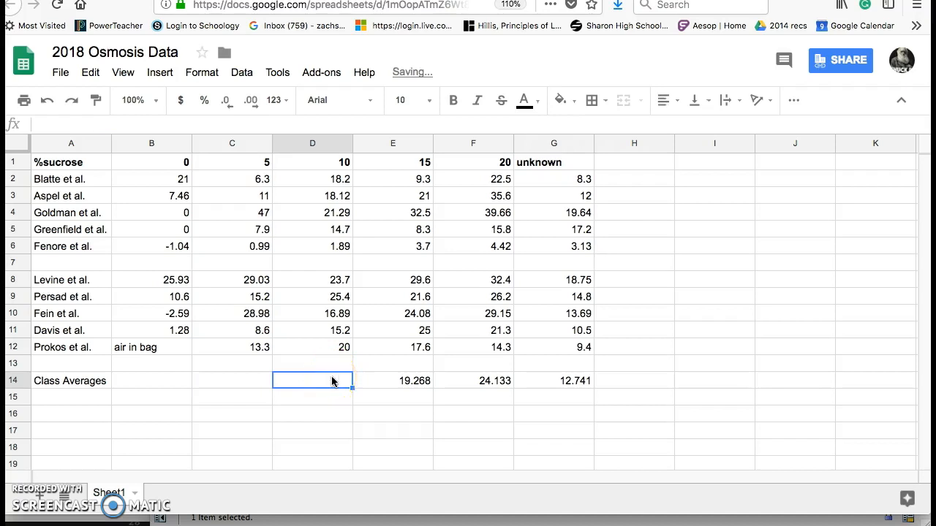
pyautogui.click(395, 382)
pyautogui.press('Delete')
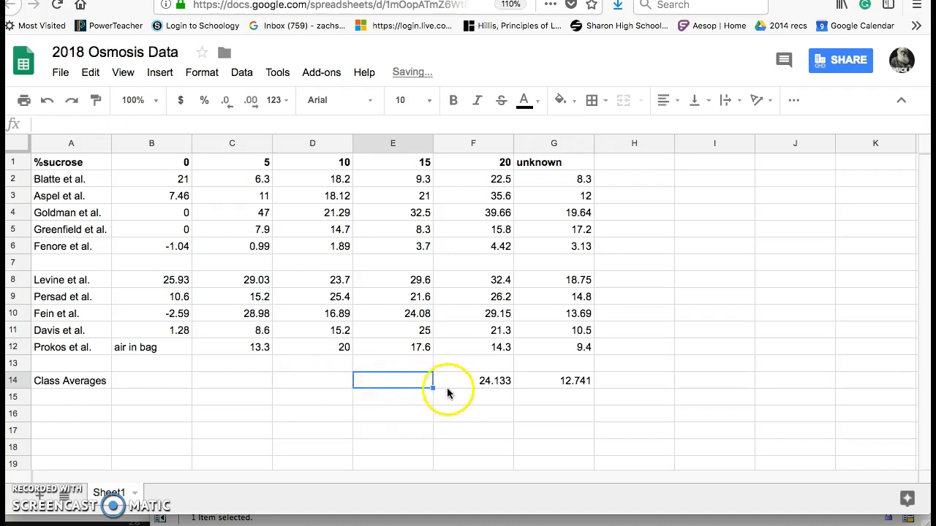
pyautogui.click(487, 380)
pyautogui.press('Delete')
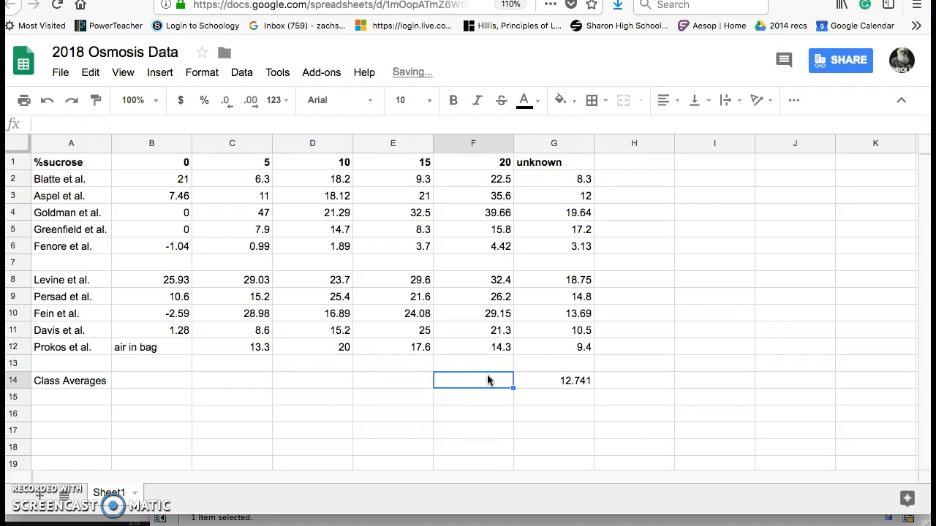
pyautogui.click(552, 381)
pyautogui.press('Delete')
pyautogui.doubleClick(555, 383)
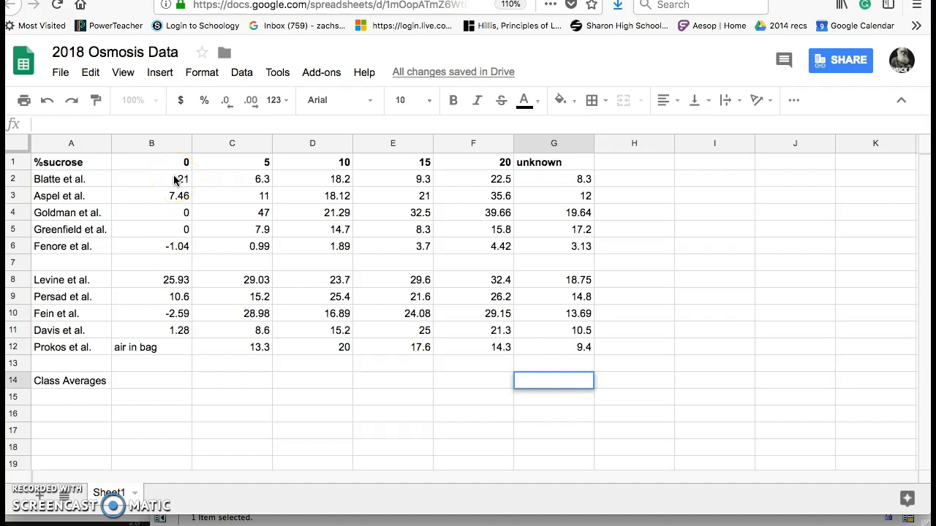
# - Insert an AVERAGE of B2:B13 in B14 and fill the formula across the Class Averages row to G14
pyautogui.click(176, 180)
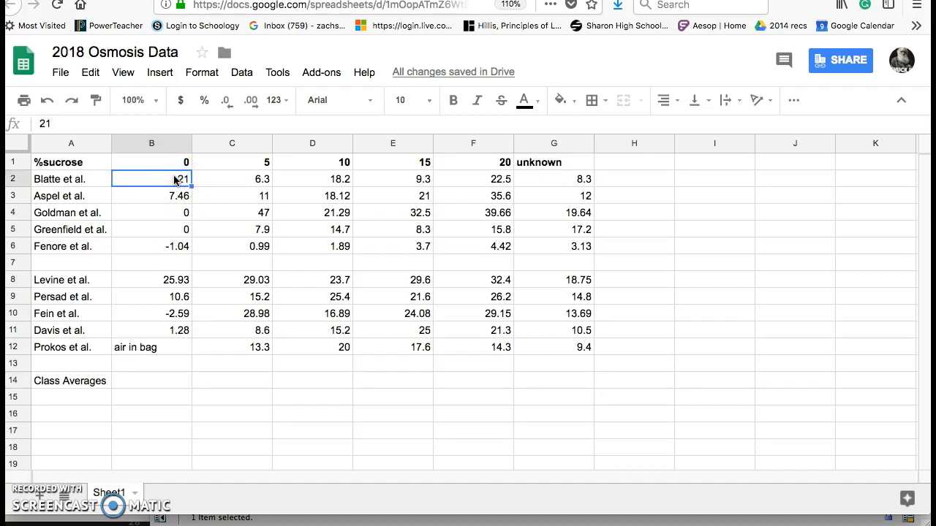
pyautogui.moveTo(176, 180); pyautogui.dragTo(158, 368)
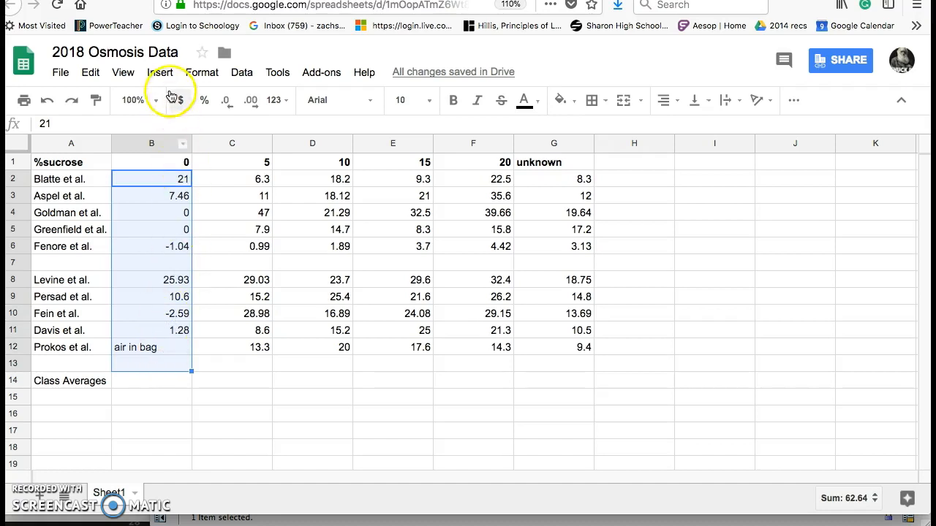
pyautogui.click(159, 73)
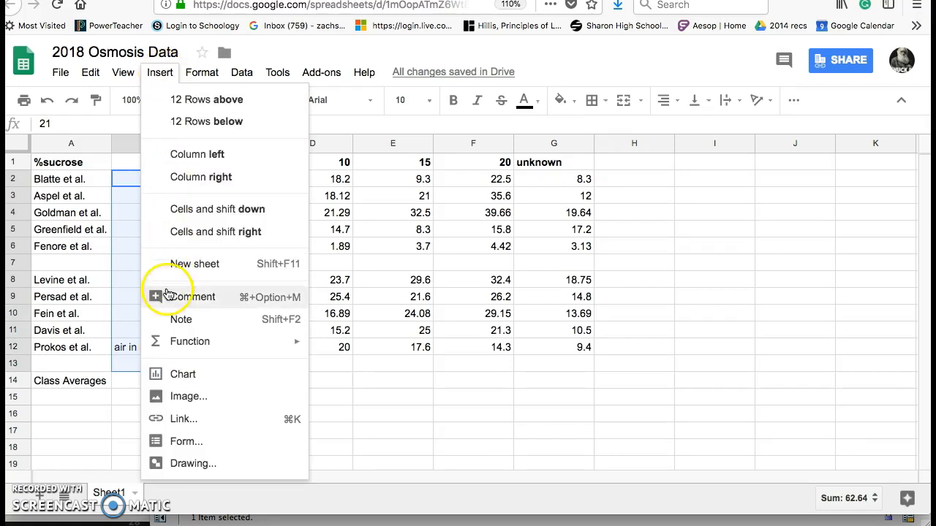
pyautogui.moveTo(229, 347)
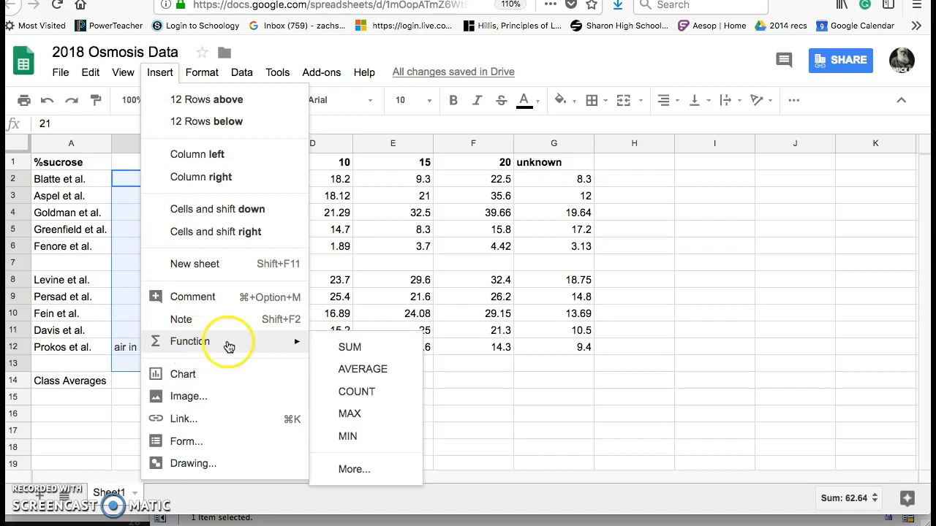
pyautogui.click(346, 370)
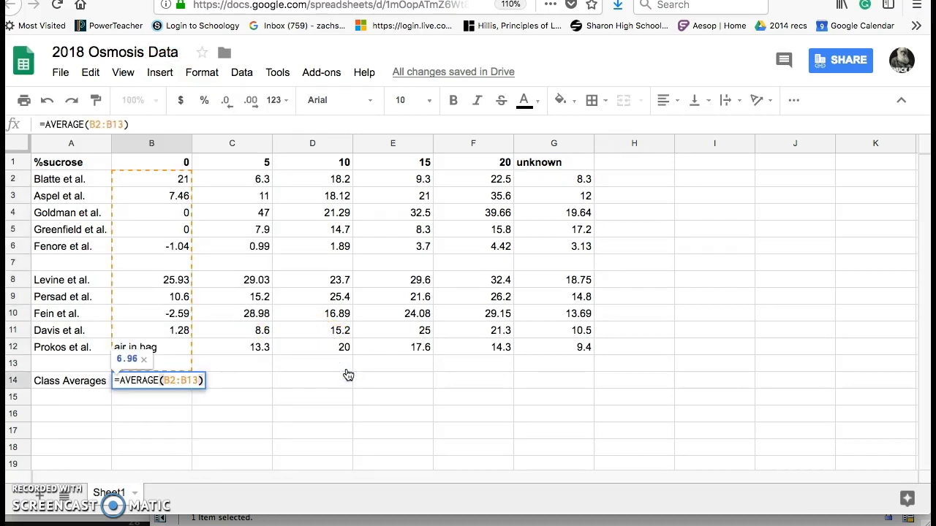
pyautogui.press('Return')
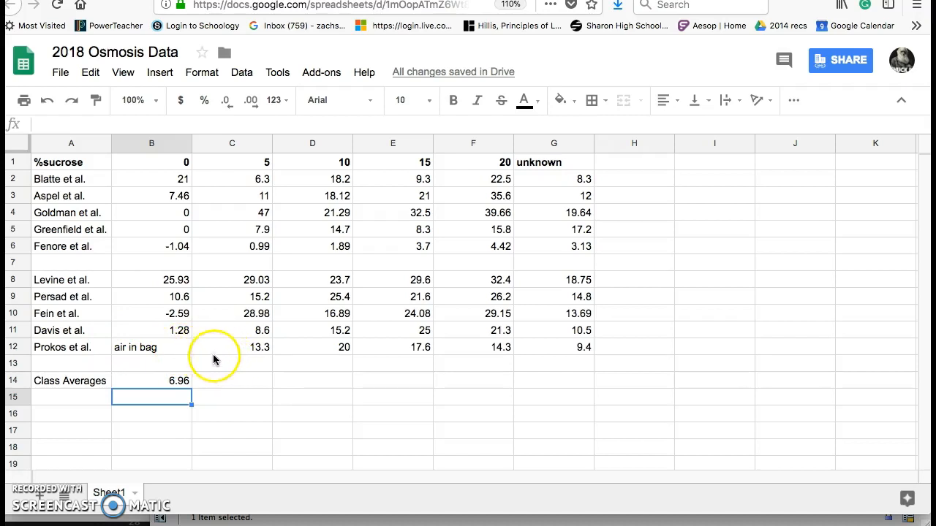
pyautogui.click(184, 381)
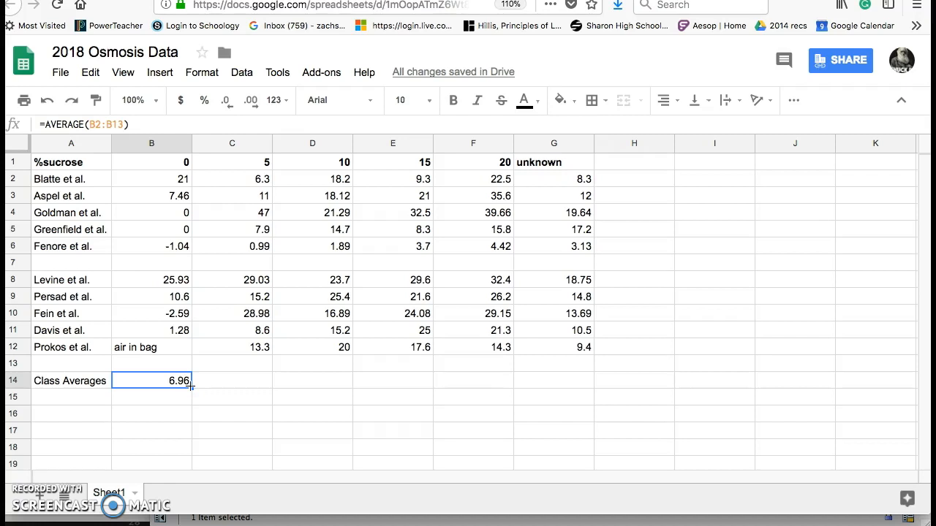
pyautogui.moveTo(190, 386); pyautogui.dragTo(537, 381)
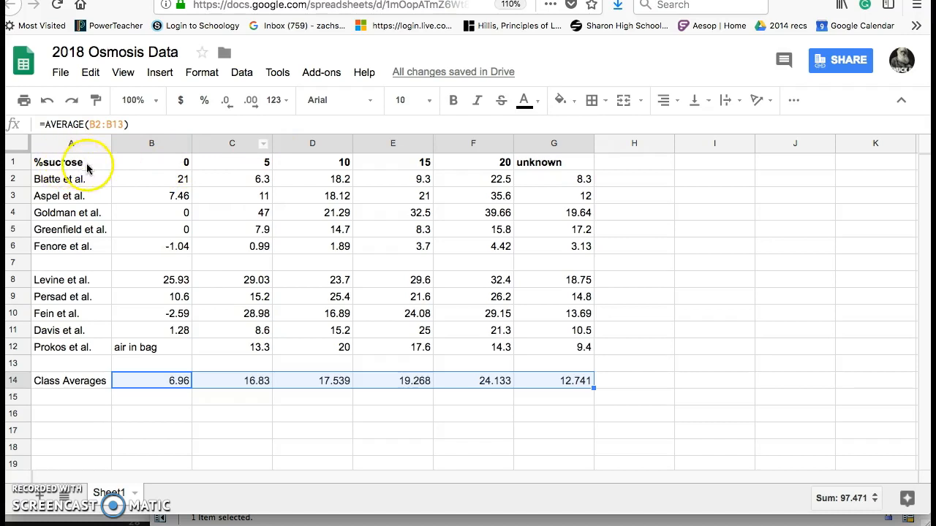
# - Insert a chart from the sucrose percentages in B1:F1 and the single group's results in B3:F3
pyautogui.click(143, 166)
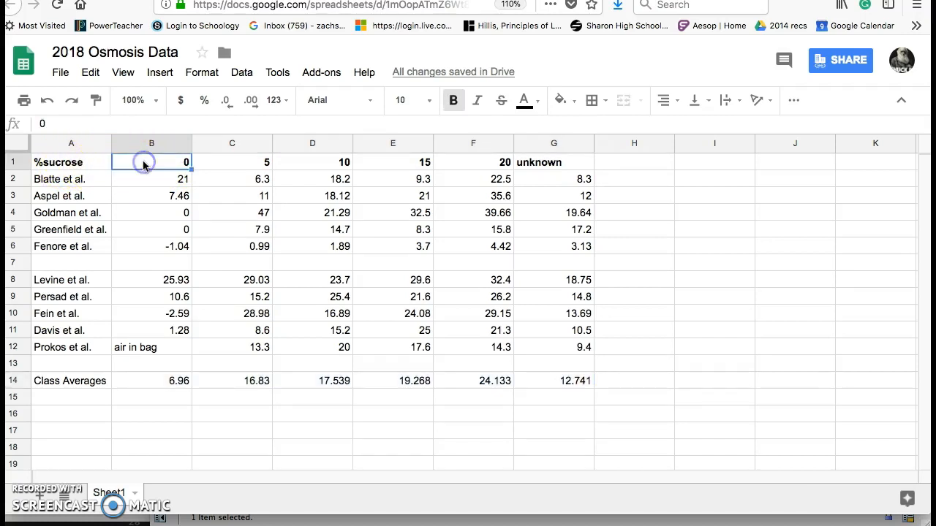
pyautogui.moveTo(144, 166); pyautogui.dragTo(492, 169)
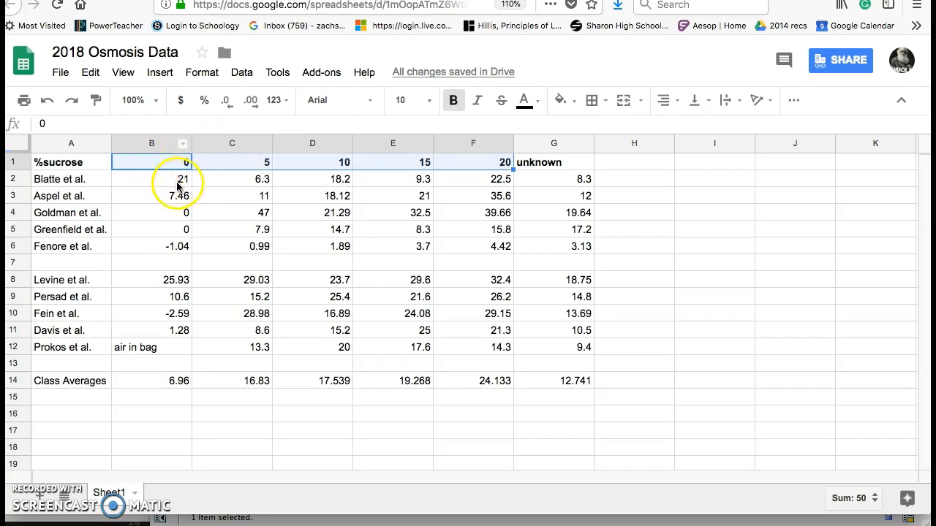
pyautogui.moveTo(154, 198); pyautogui.dragTo(502, 197)
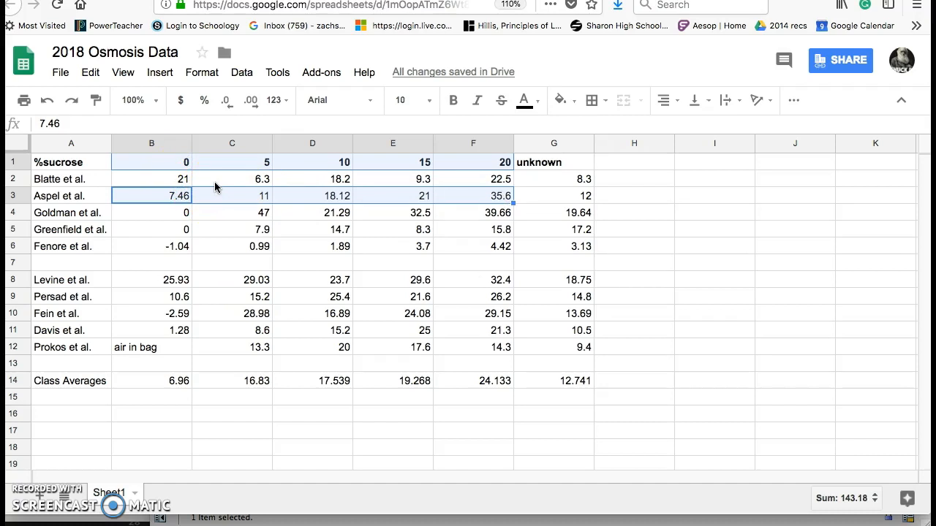
pyautogui.click(161, 74)
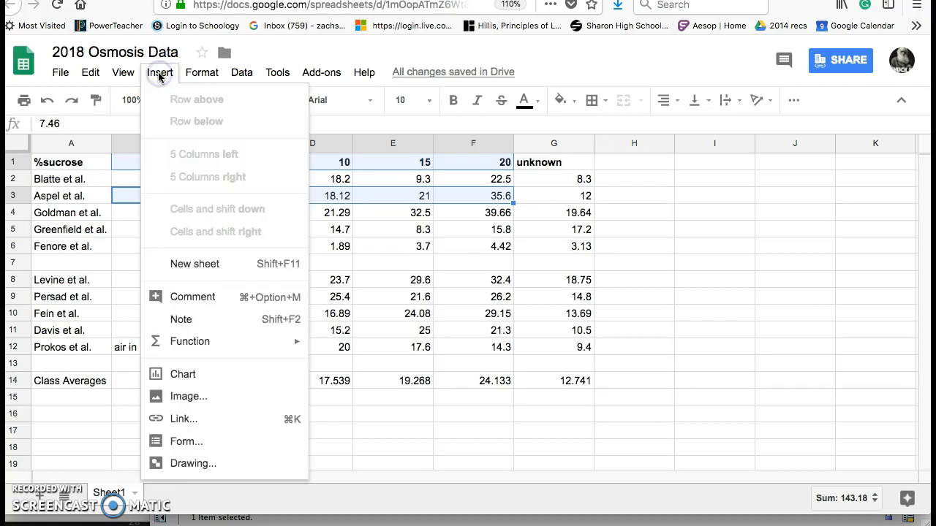
pyautogui.click(187, 377)
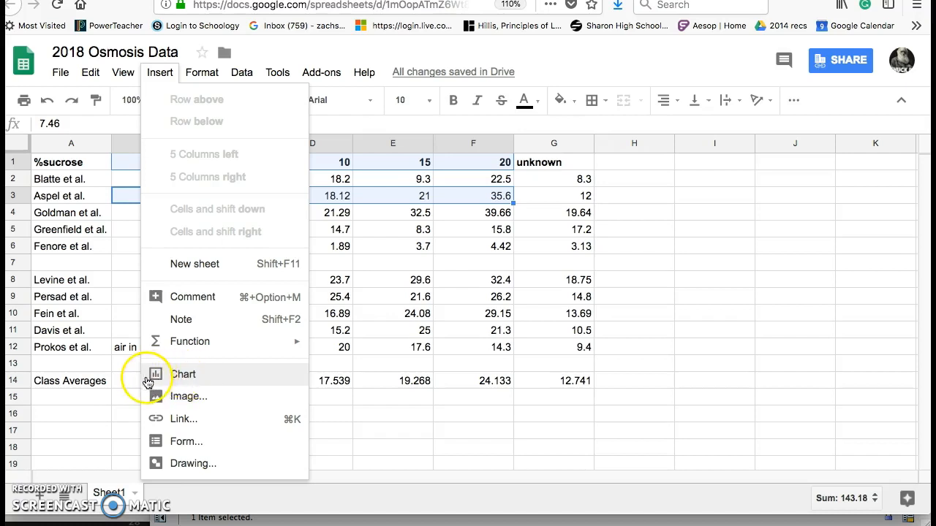
pyautogui.click(187, 375)
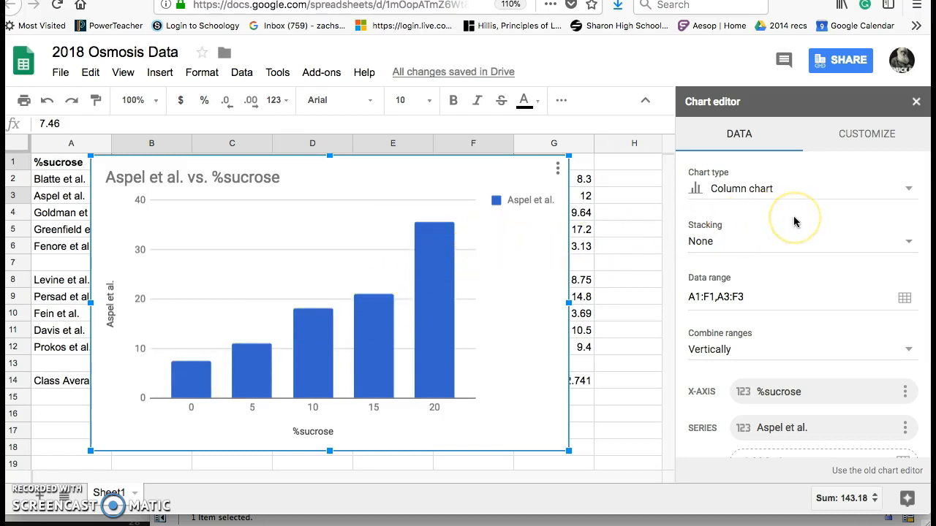
# - Change the new chart's type to Scatter chart
pyautogui.click(913, 189)
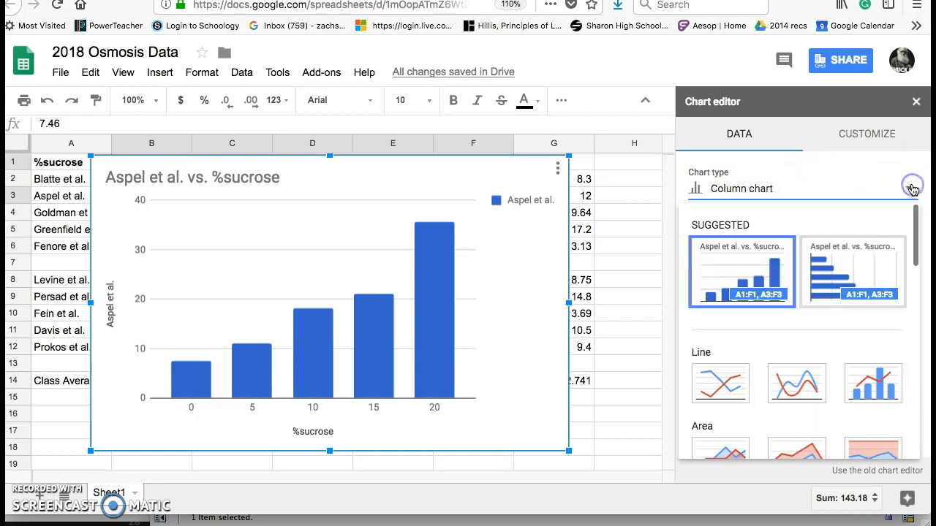
pyautogui.scroll(-3, 818, 316)
pyautogui.scroll(-5, 819, 316)
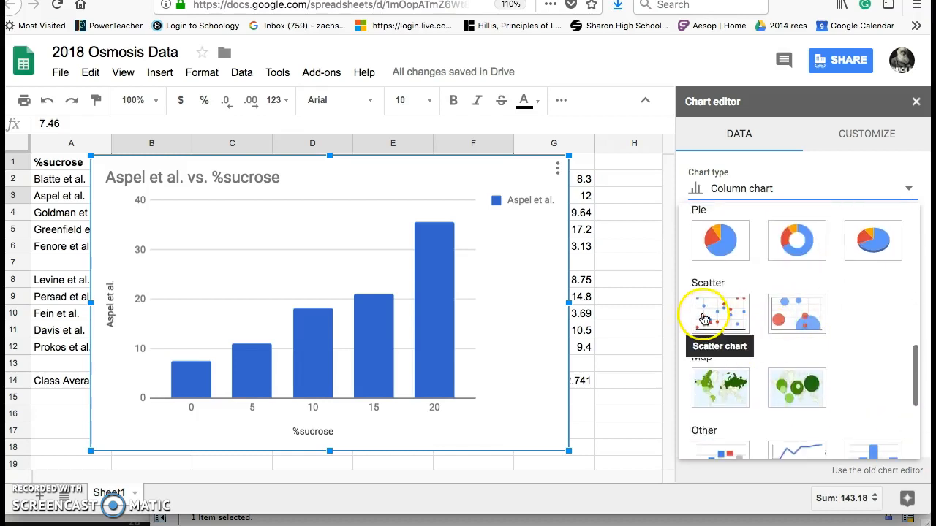
pyautogui.click(704, 319)
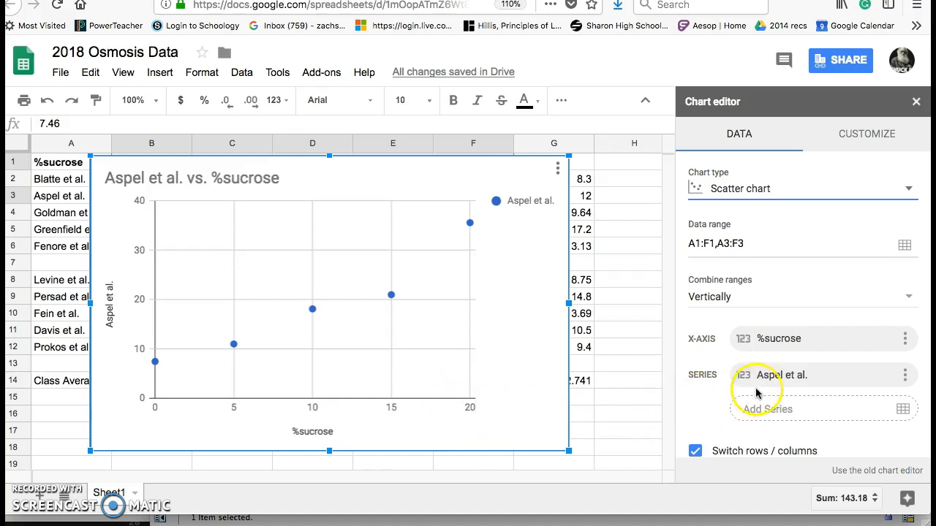
# - Turn the chart's row/column switching off and back on, and leave row 1 used as labels
pyautogui.scroll(-2, 699, 384)
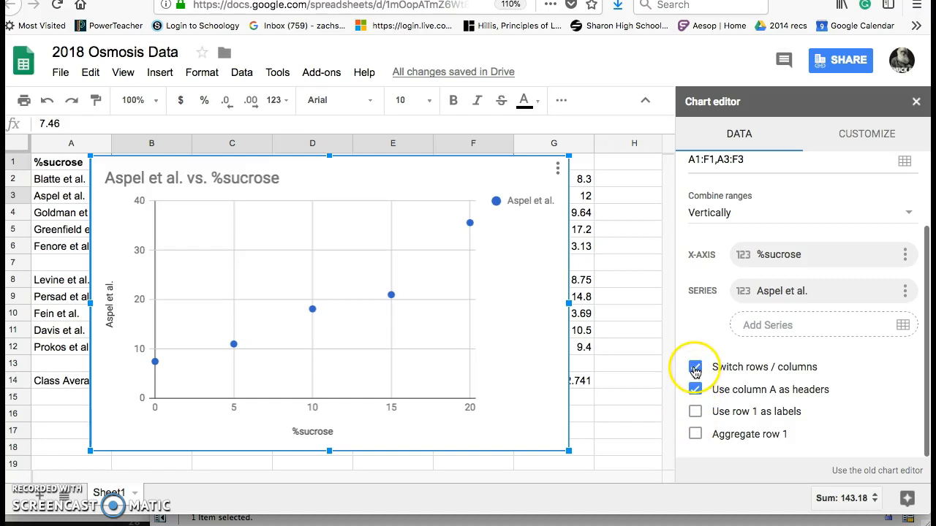
pyautogui.click(695, 367)
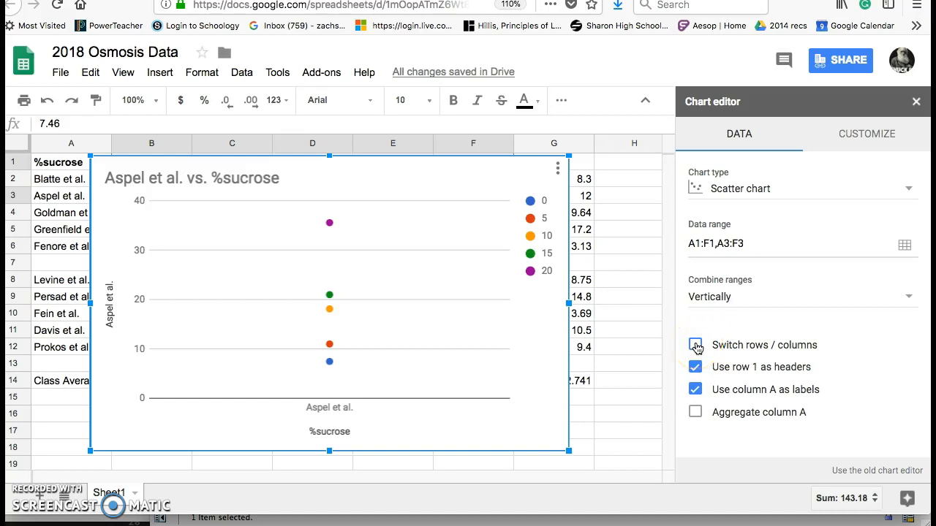
pyautogui.click(695, 346)
pyautogui.scroll(-3, 700, 432)
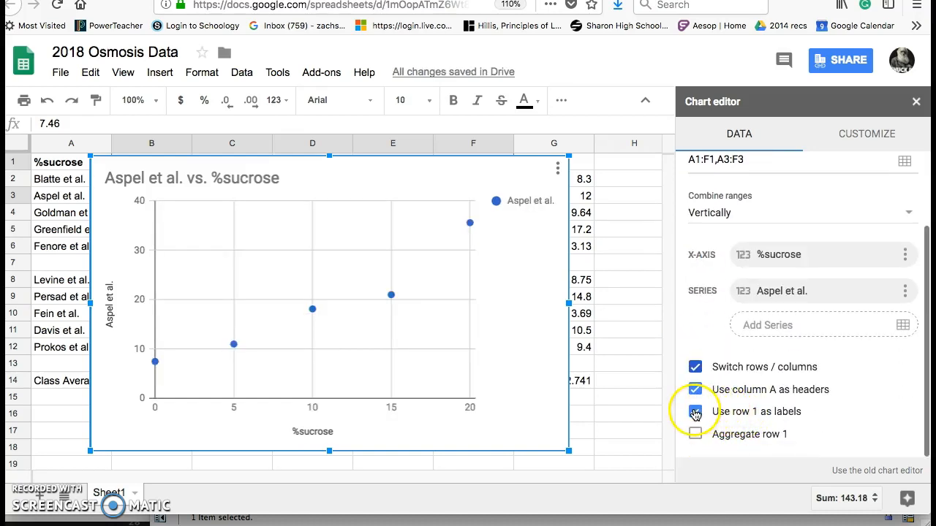
pyautogui.click(696, 414)
pyautogui.click(695, 412)
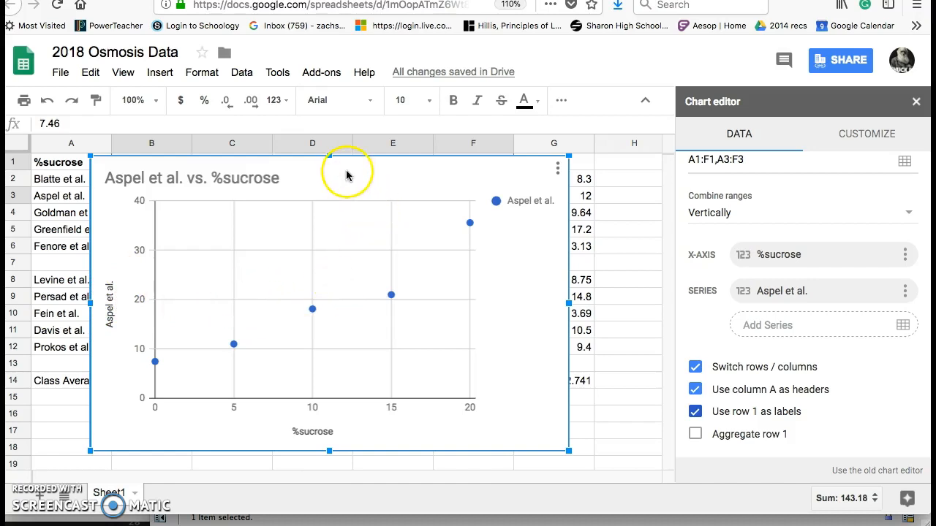
# - Move the scatter chart below the Class Averages row to uncover the data table
pyautogui.click(348, 172)
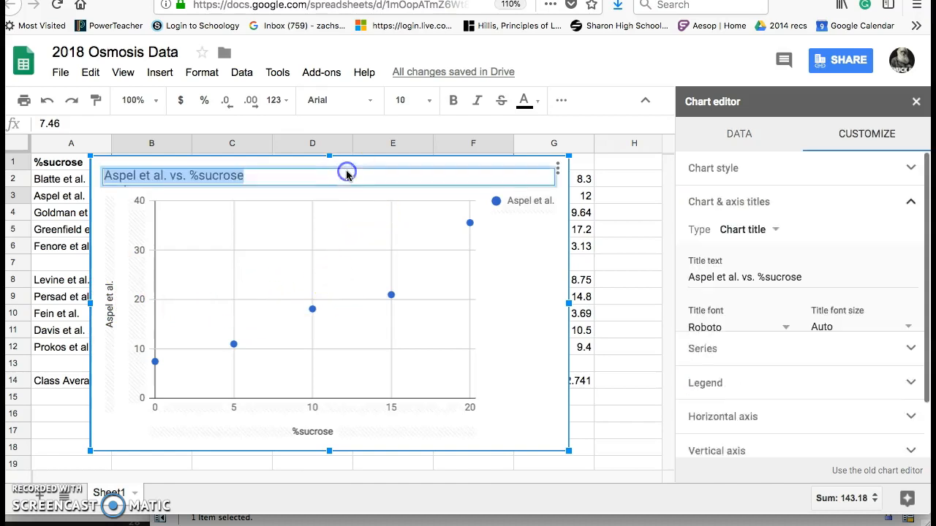
pyautogui.click(313, 198)
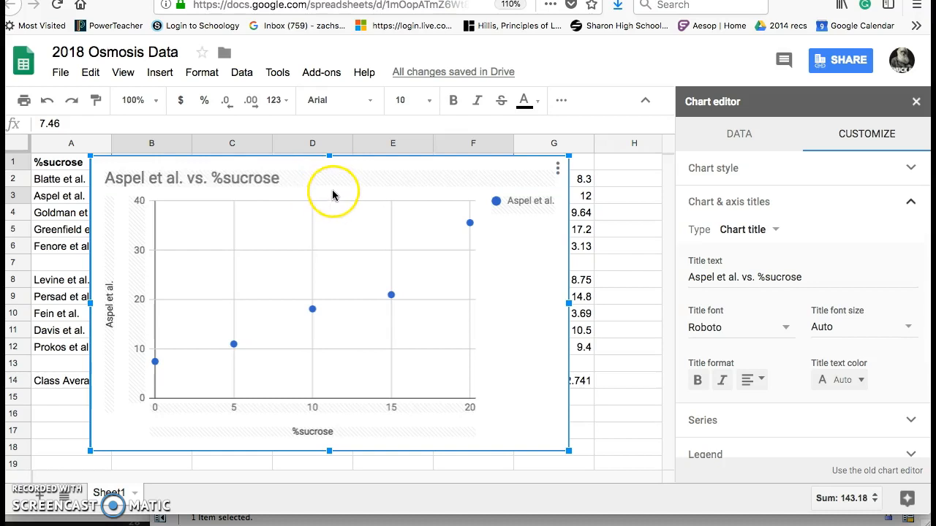
pyautogui.moveTo(346, 180); pyautogui.dragTo(337, 427)
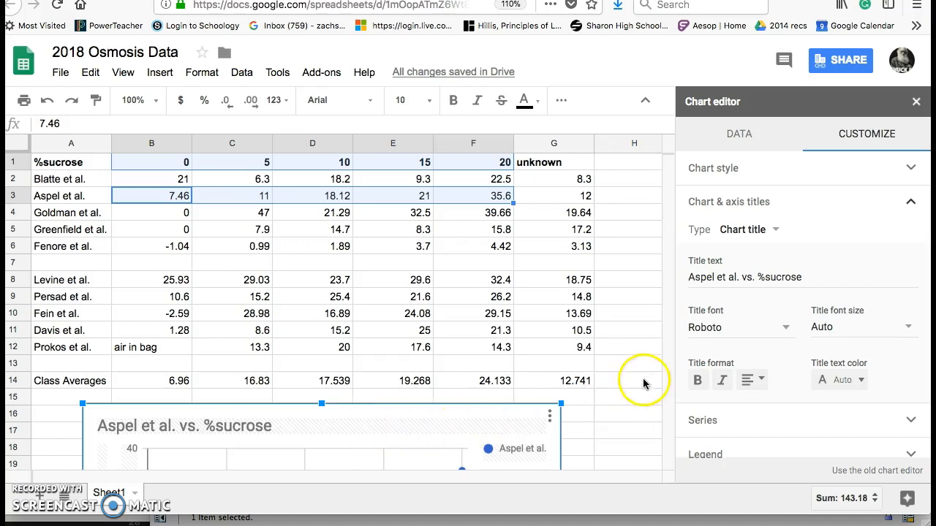
# - Add the Class Averages row, A14:F14, as a second series and move the scatter chart up over the data table
pyautogui.click(748, 131)
pyautogui.scroll(-2, 815, 277)
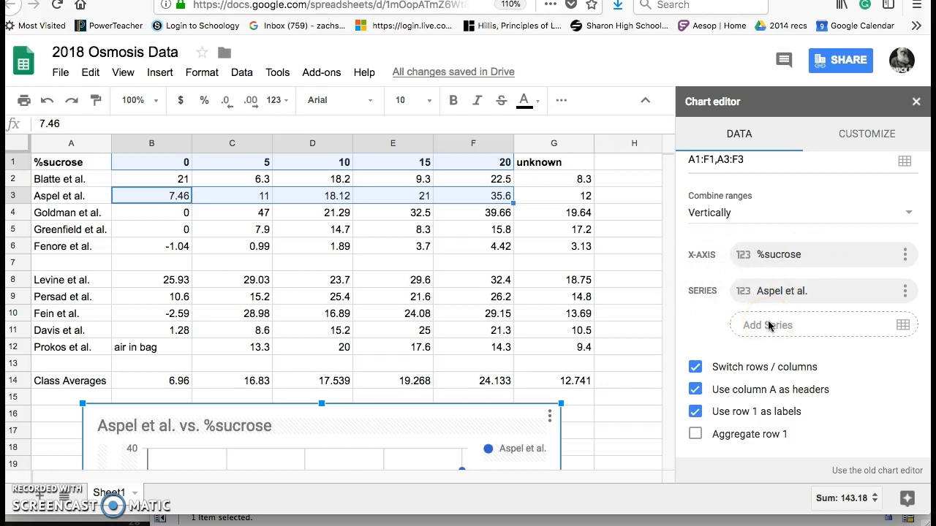
pyautogui.click(902, 327)
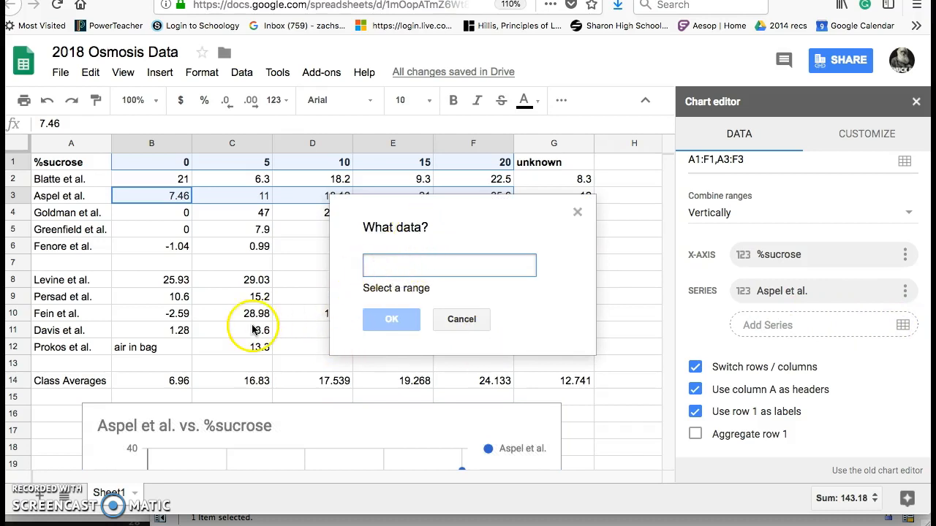
pyautogui.moveTo(91, 385); pyautogui.dragTo(512, 378)
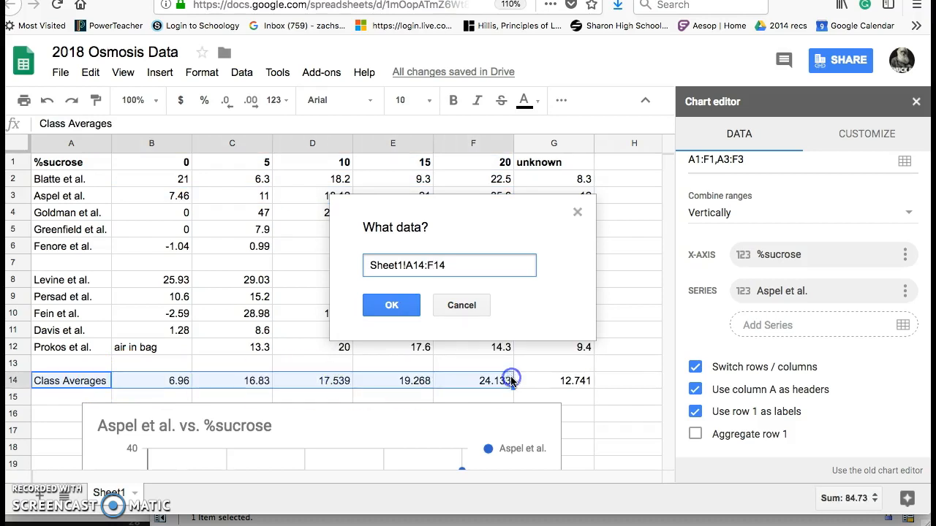
pyautogui.click(391, 305)
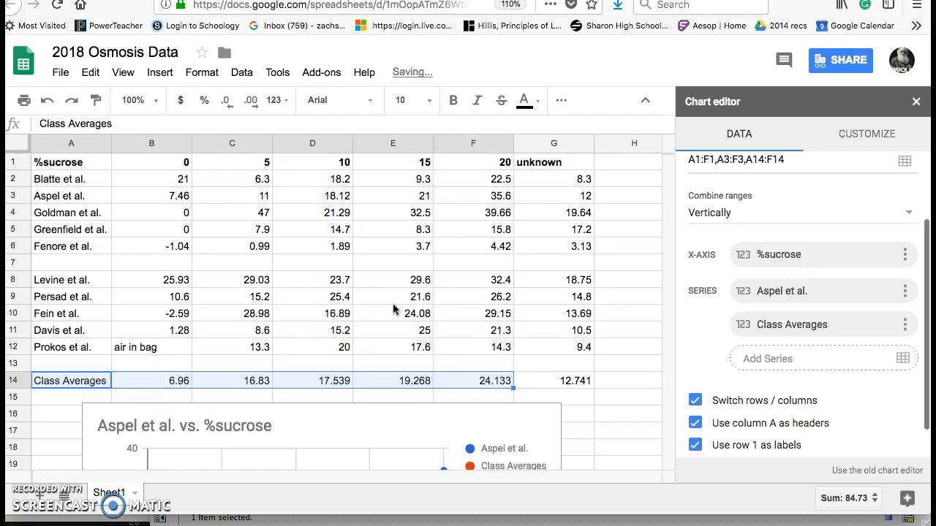
pyautogui.click(318, 418)
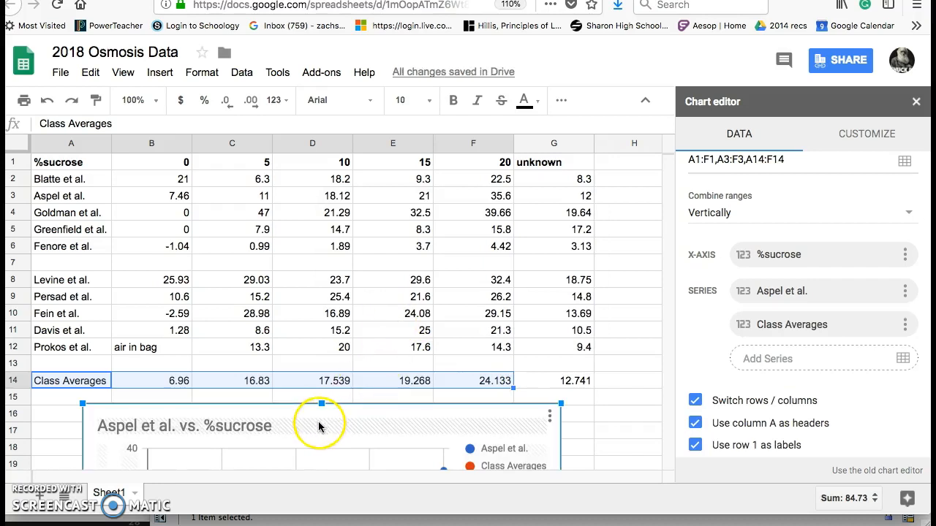
pyautogui.moveTo(318, 426); pyautogui.dragTo(349, 191)
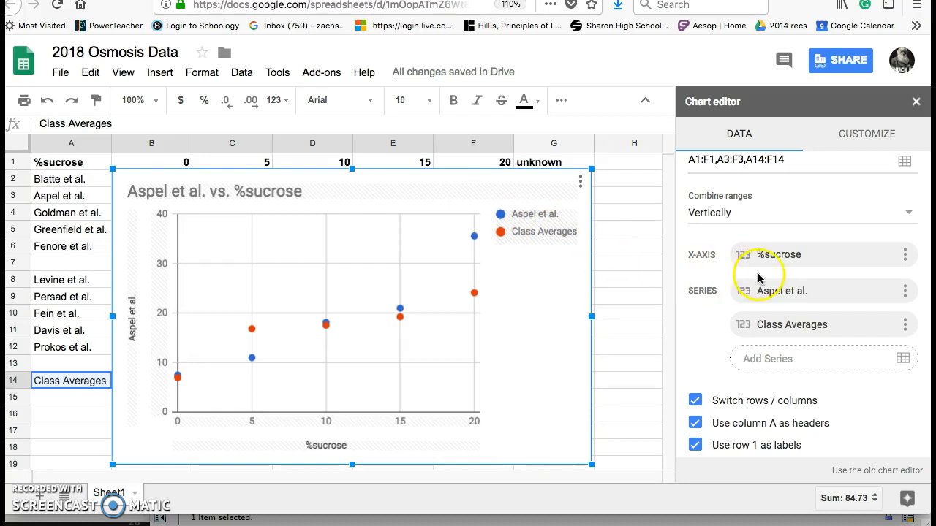
# - Replace the scatter chart's title with "Osmosis Data 2018"
pyautogui.scroll(3, 764, 267)
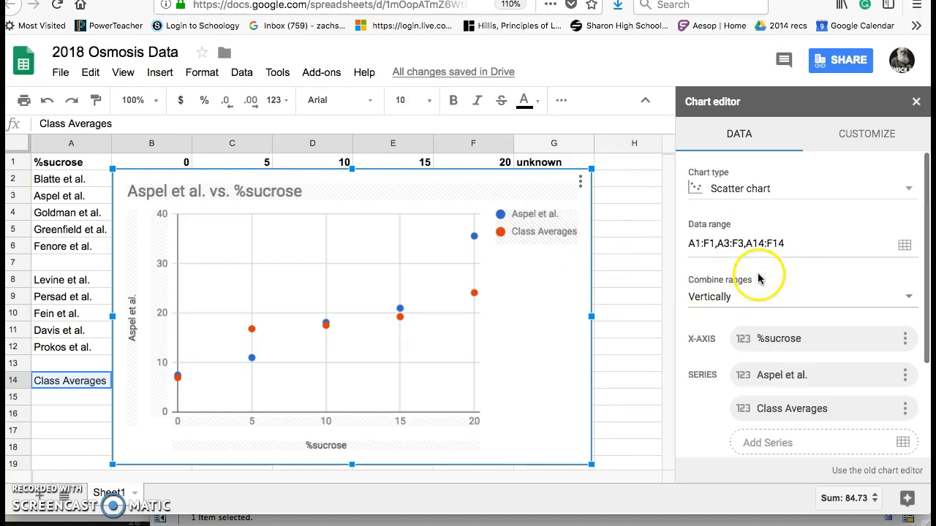
pyautogui.click(875, 136)
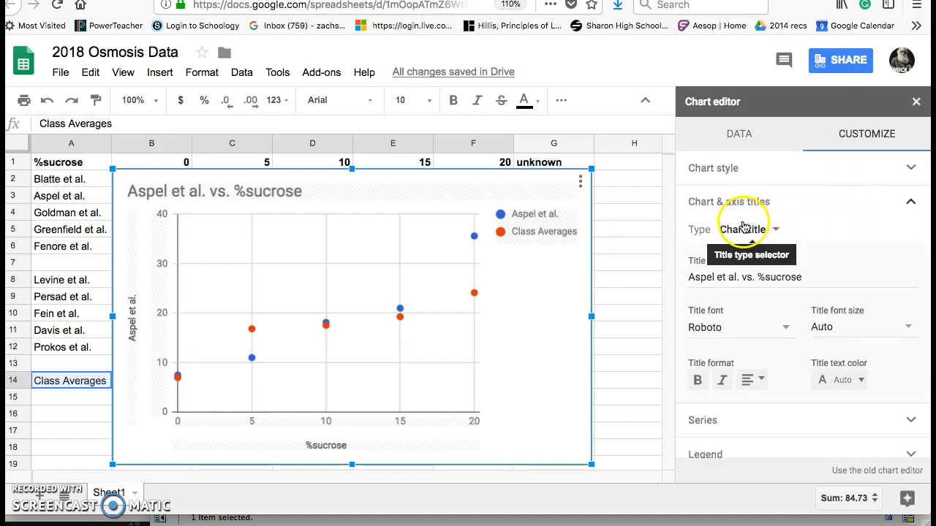
pyautogui.moveTo(813, 276); pyautogui.dragTo(685, 277)
pyautogui.write('Osmosis Data 2018')
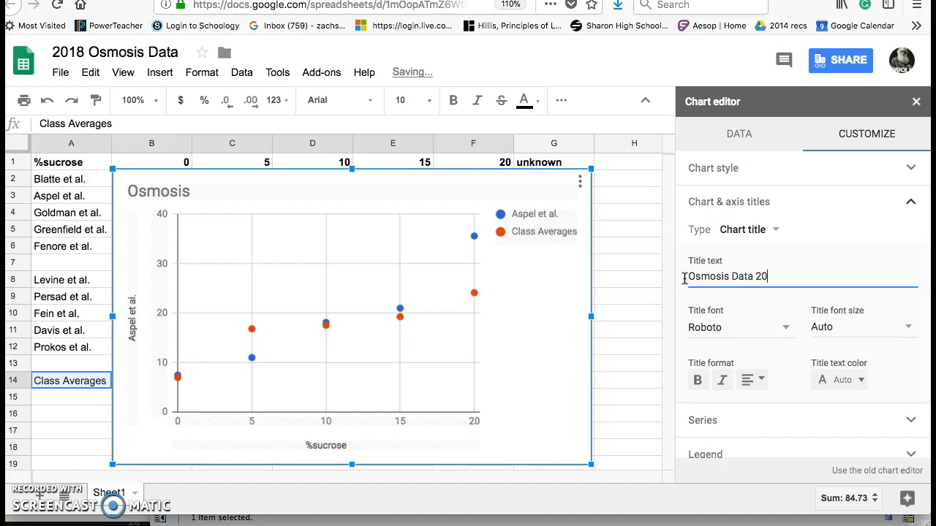
# - Set the chart's vertical axis title to "% change in mass"
pyautogui.click(773, 232)
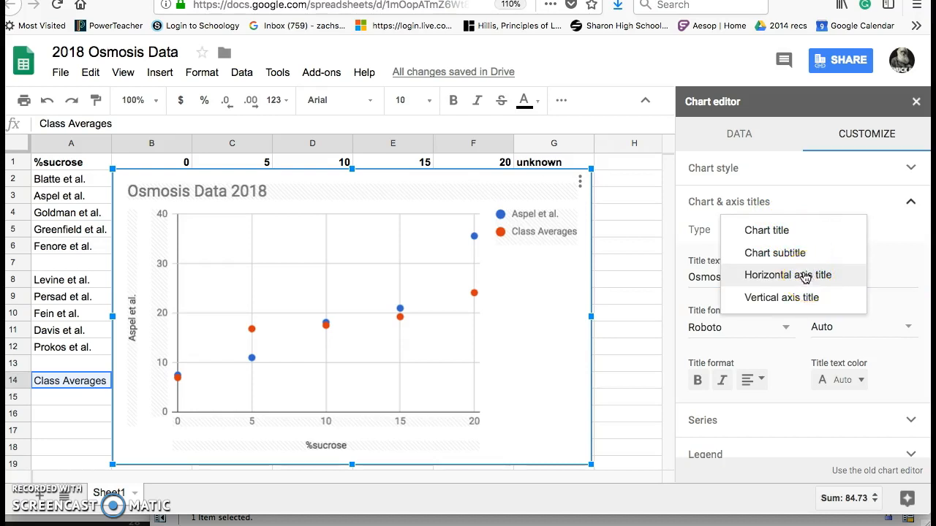
pyautogui.click(757, 300)
pyautogui.click(732, 277)
pyautogui.moveTo(731, 276); pyautogui.dragTo(680, 279)
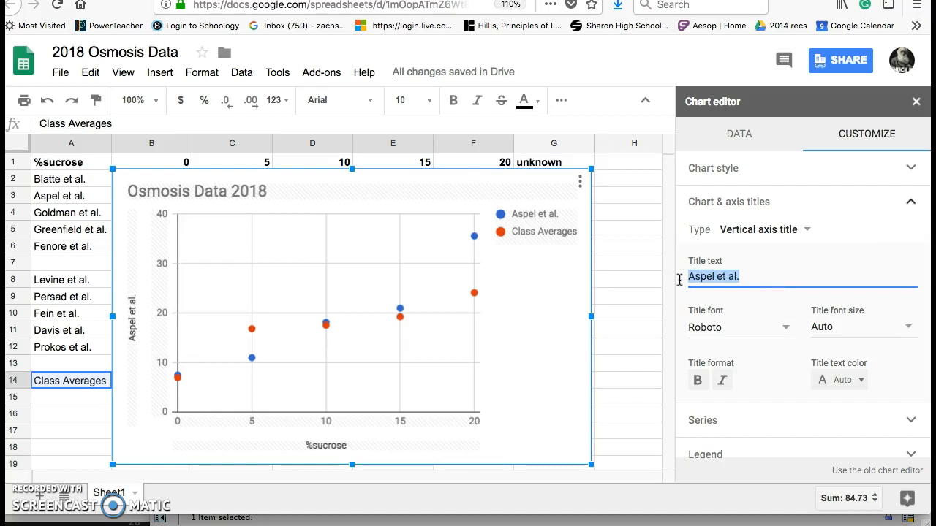
pyautogui.write('% change in mass')
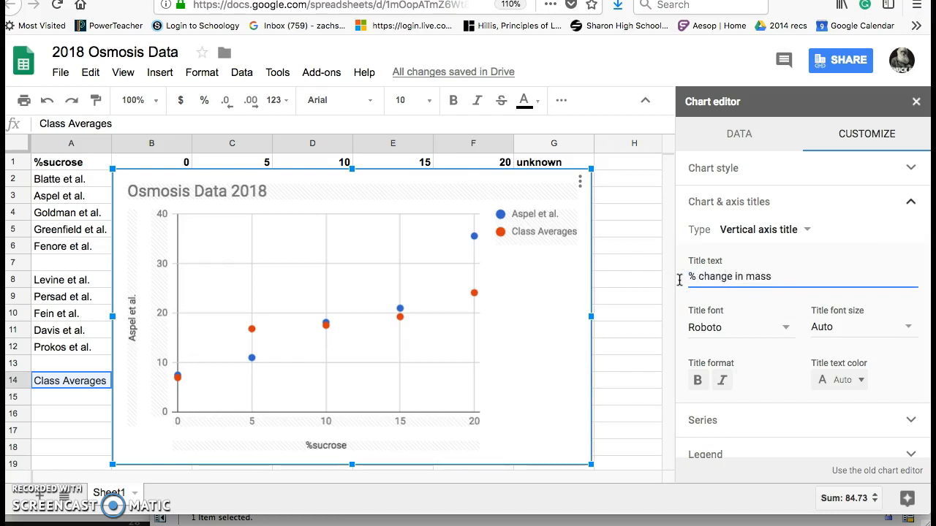
pyautogui.click(748, 277)
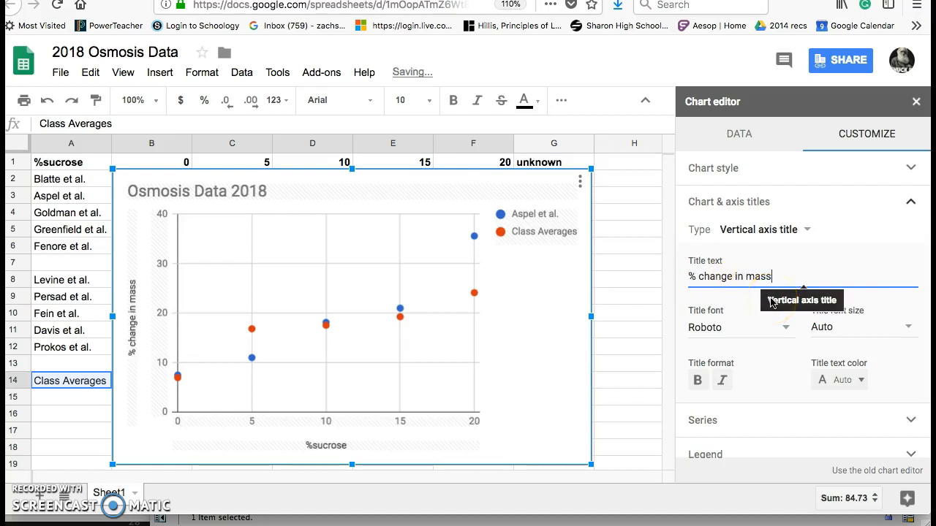
# - Add linear trendlines to all series in the scatter chart
pyautogui.click(914, 208)
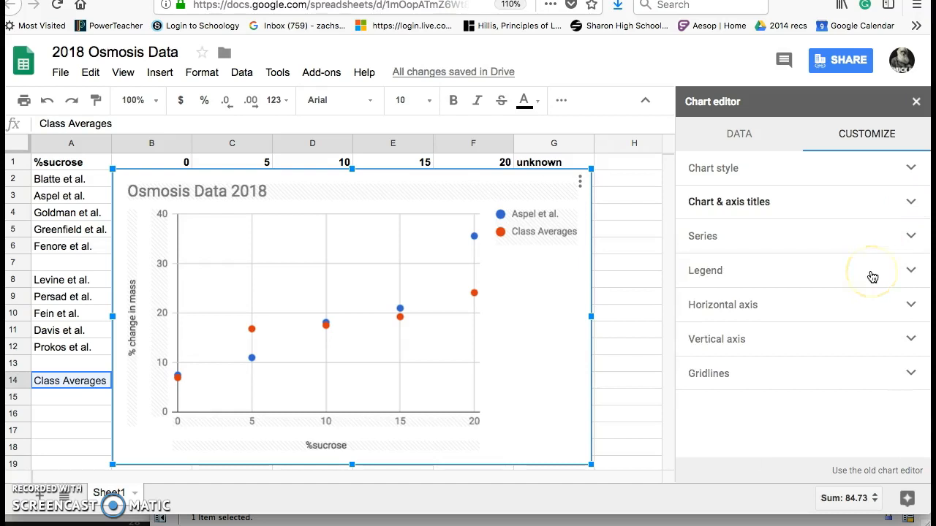
pyautogui.click(910, 240)
pyautogui.scroll(-2, 883, 271)
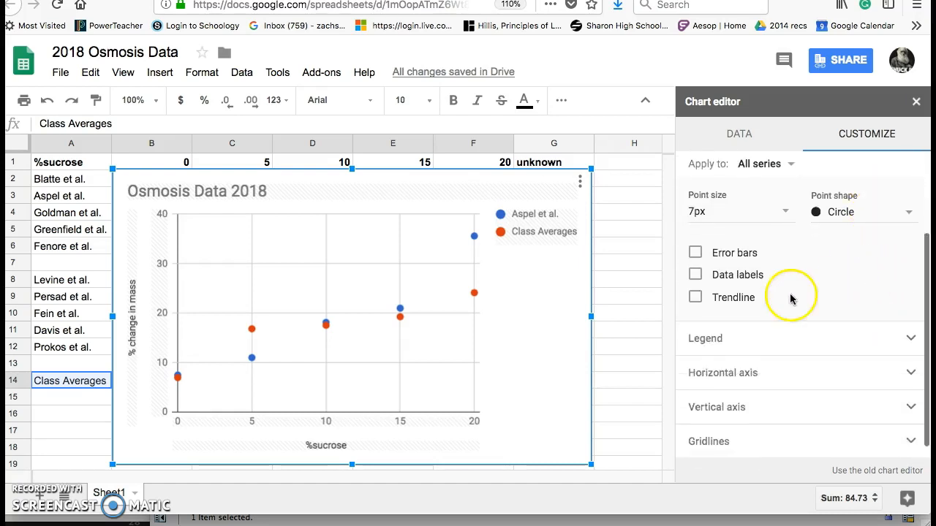
pyautogui.click(695, 298)
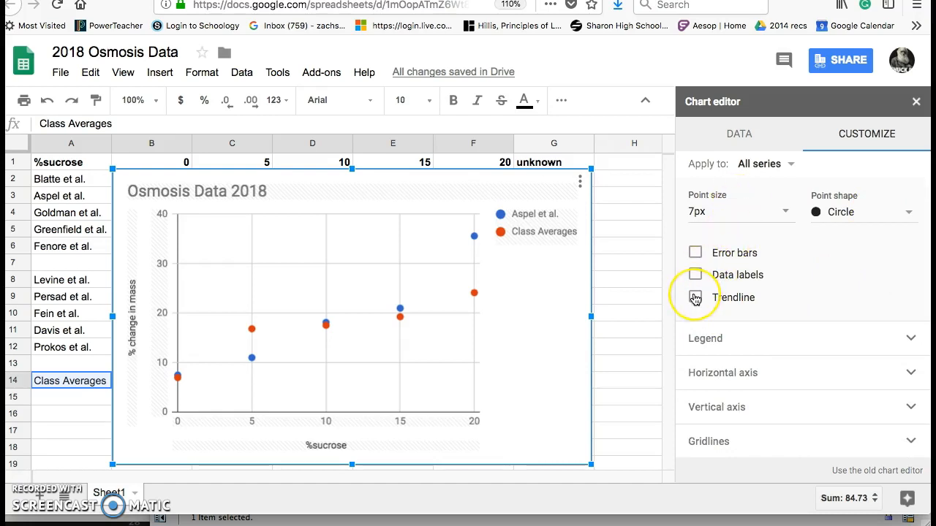
pyautogui.click(695, 298)
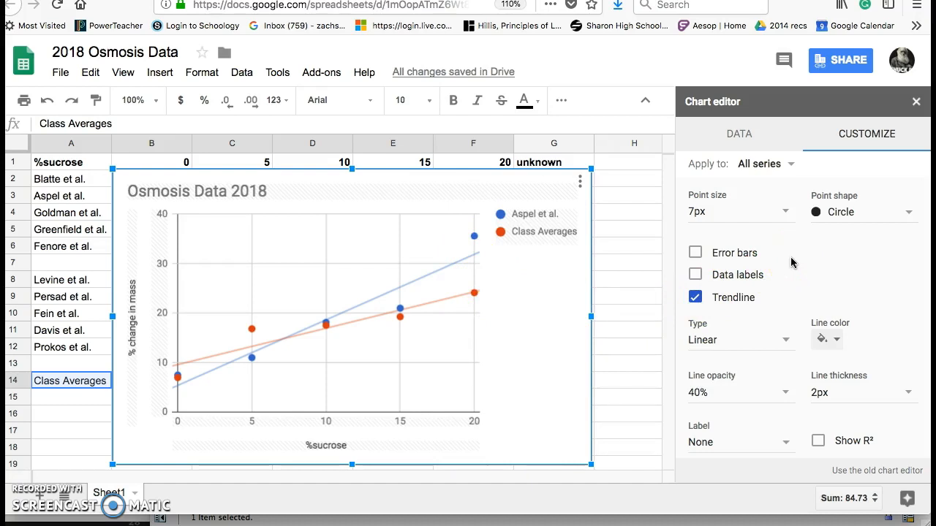
pyautogui.scroll(-1, 797, 265)
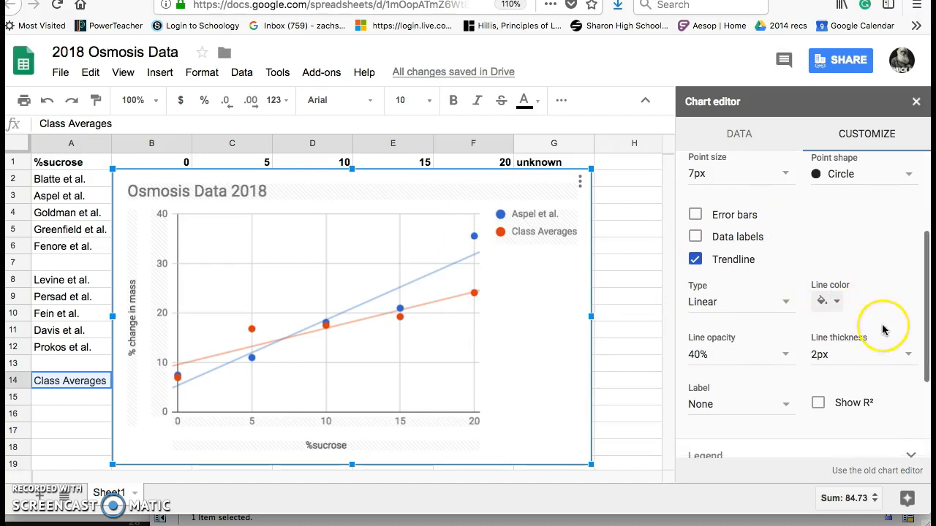
pyautogui.click(911, 358)
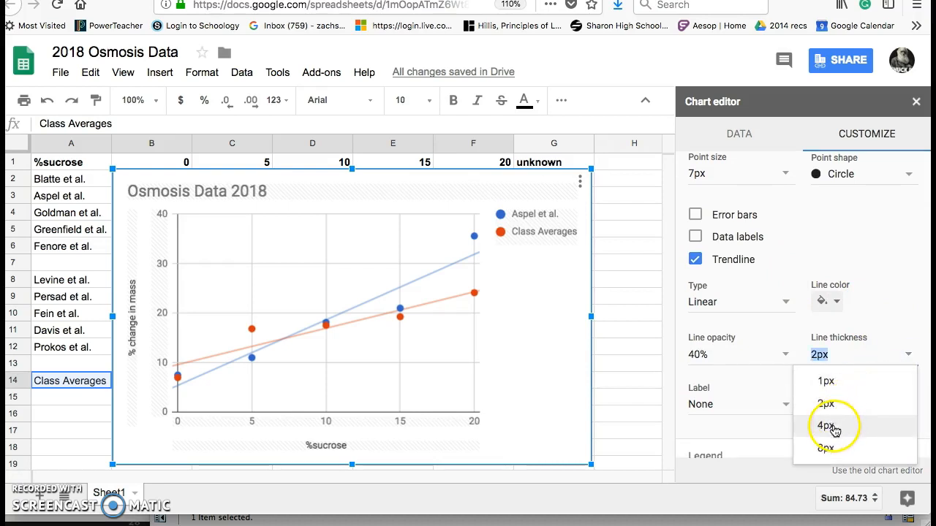
pyautogui.click(885, 303)
pyautogui.scroll(2, 884, 303)
pyautogui.scroll(3, 884, 304)
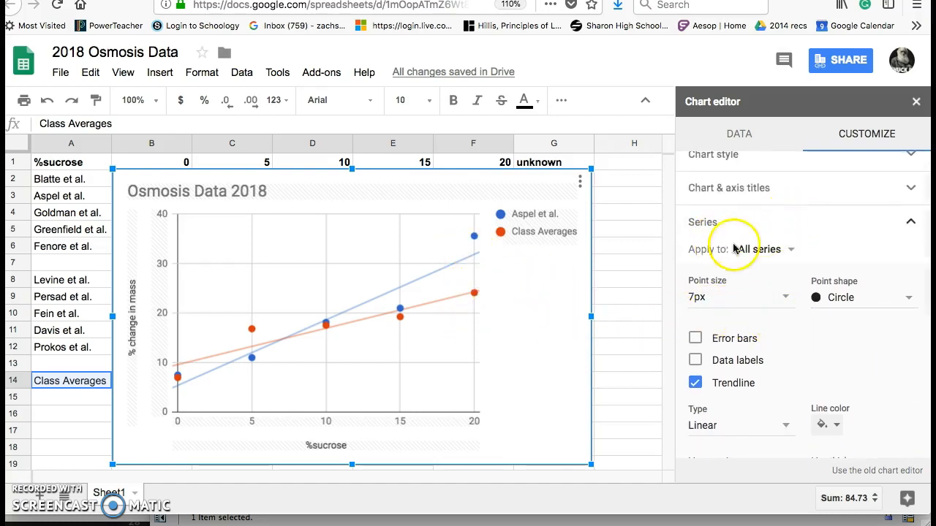
pyautogui.click(777, 250)
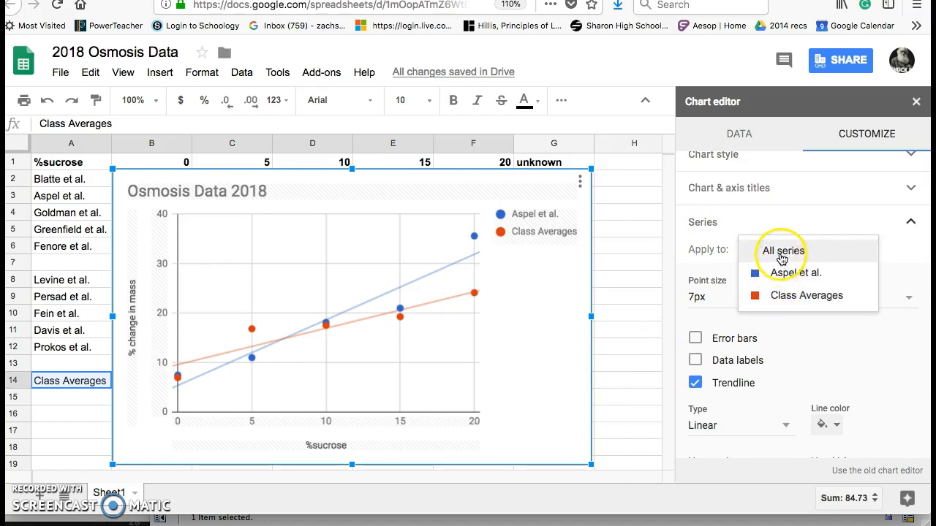
pyautogui.click(782, 253)
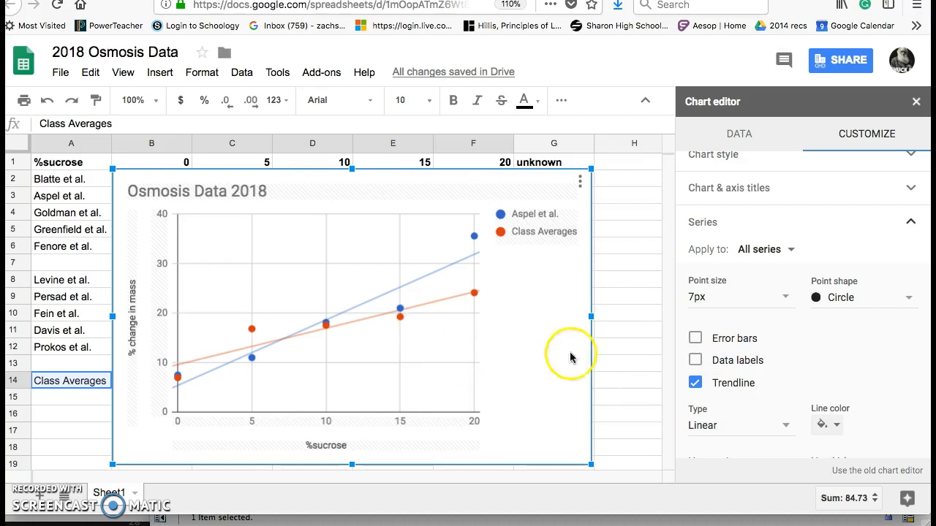
# - Label the trendlines of all series with their equations using the Use Equation option
pyautogui.scroll(-3, 804, 394)
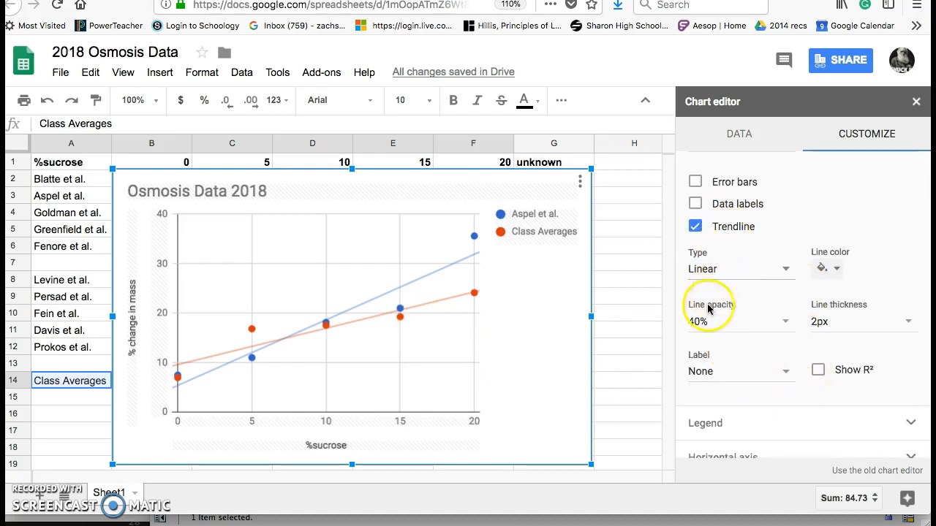
pyautogui.click(789, 373)
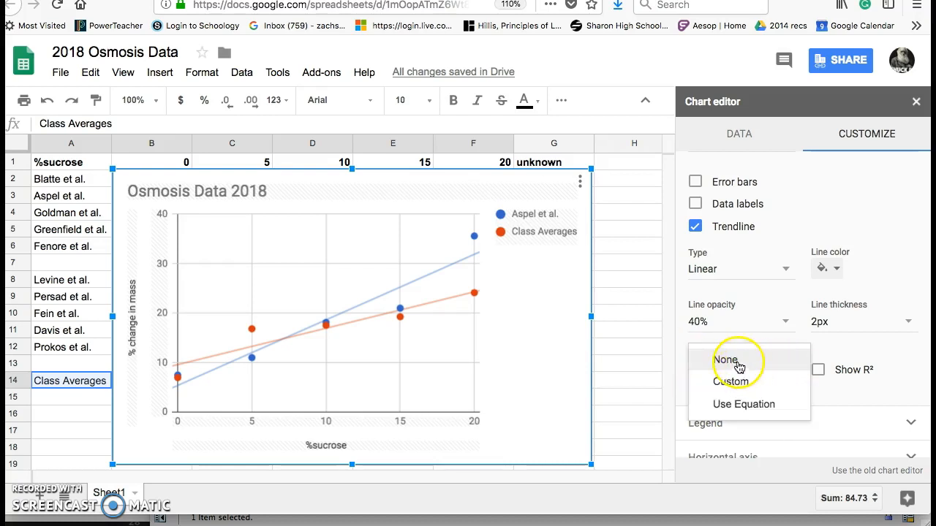
pyautogui.click(730, 404)
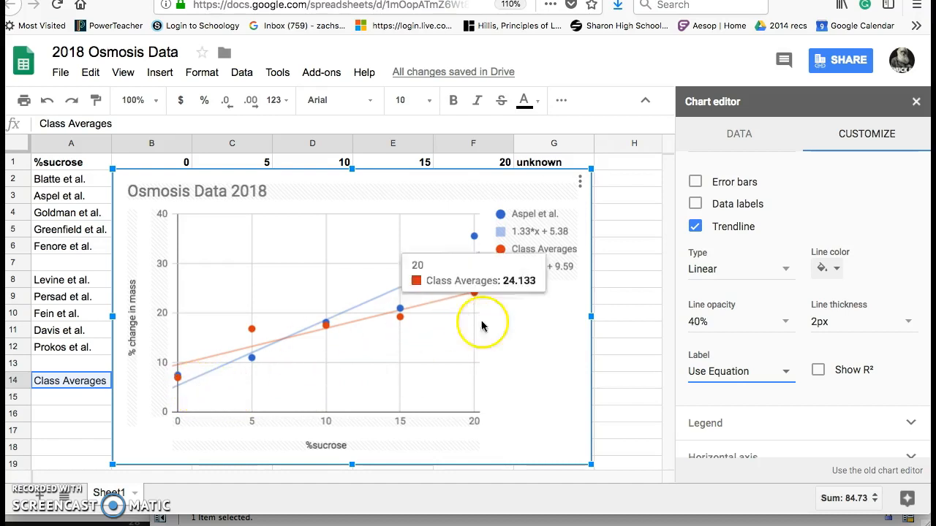
pyautogui.moveTo(477, 234)
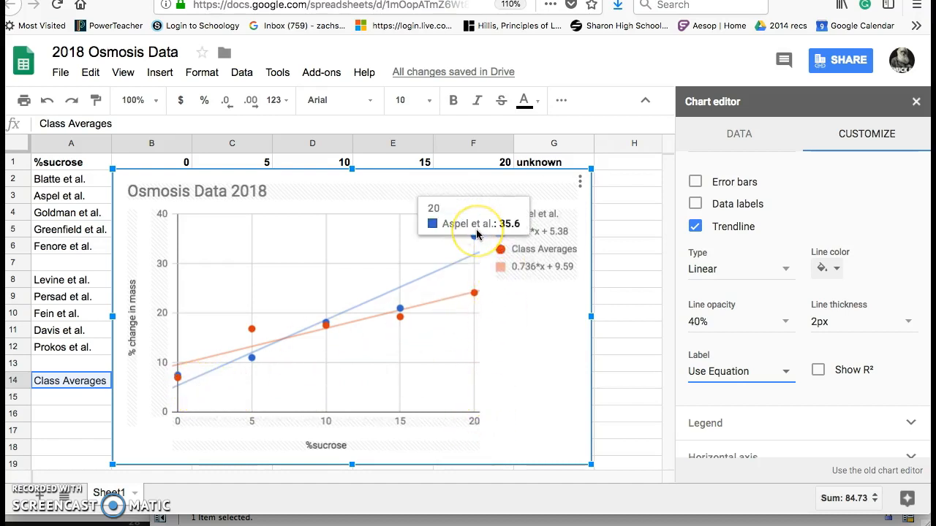